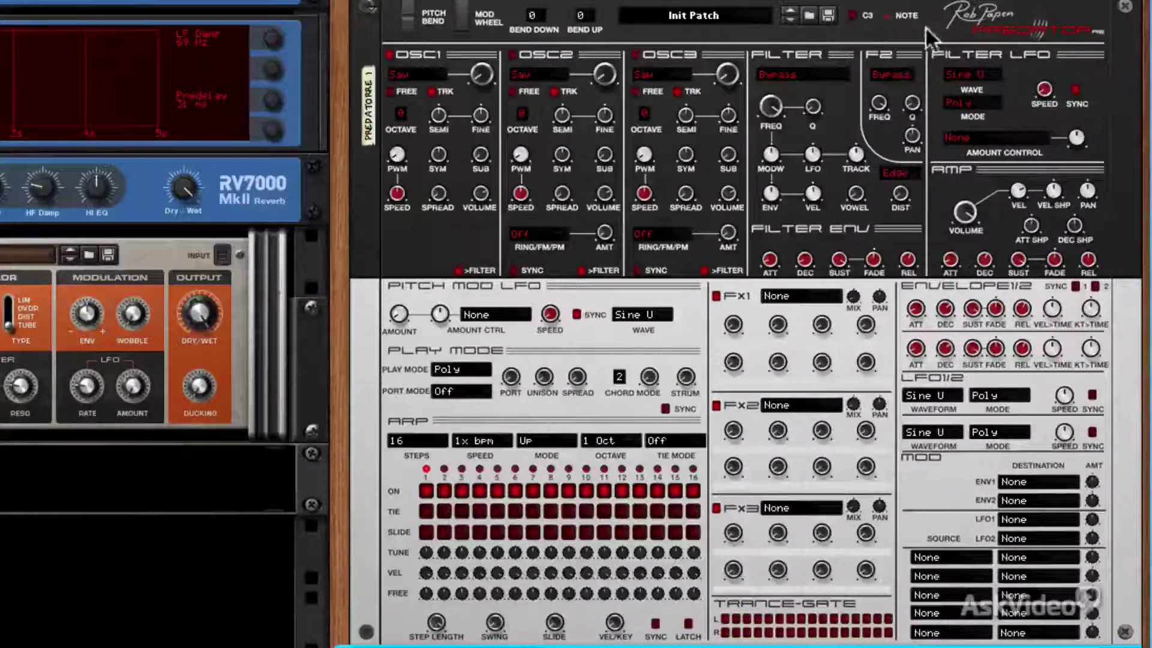
- Reset PredatorRE 1 to its Init Patch using Reset Device from the context menu
right_click(927, 29)
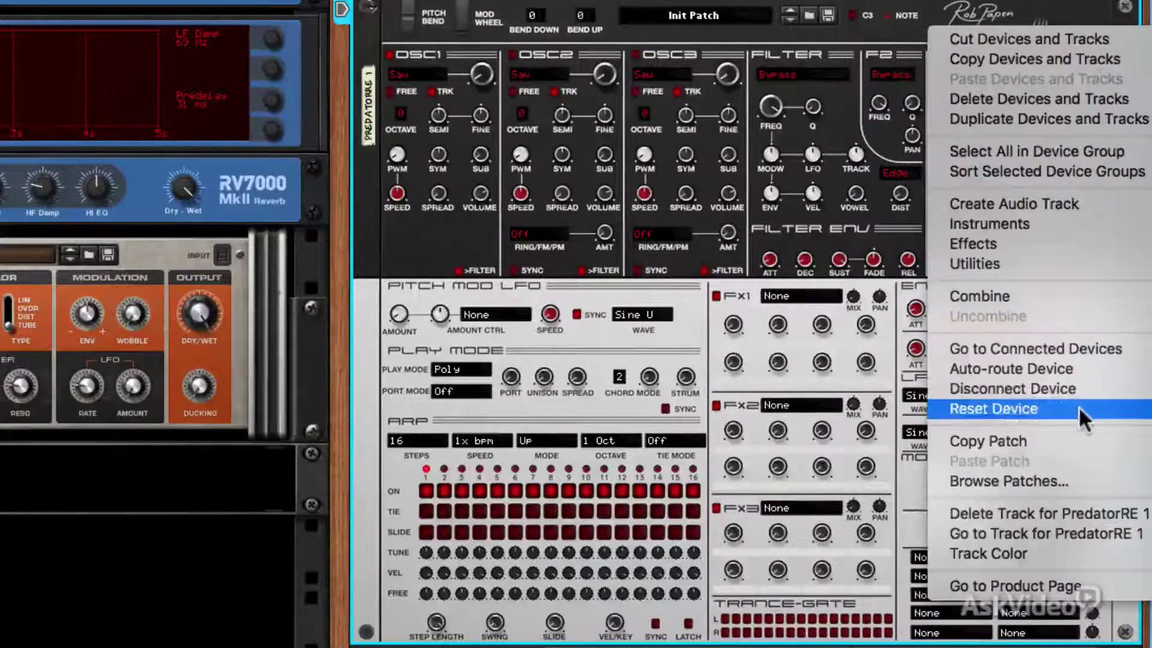
click(894, 31)
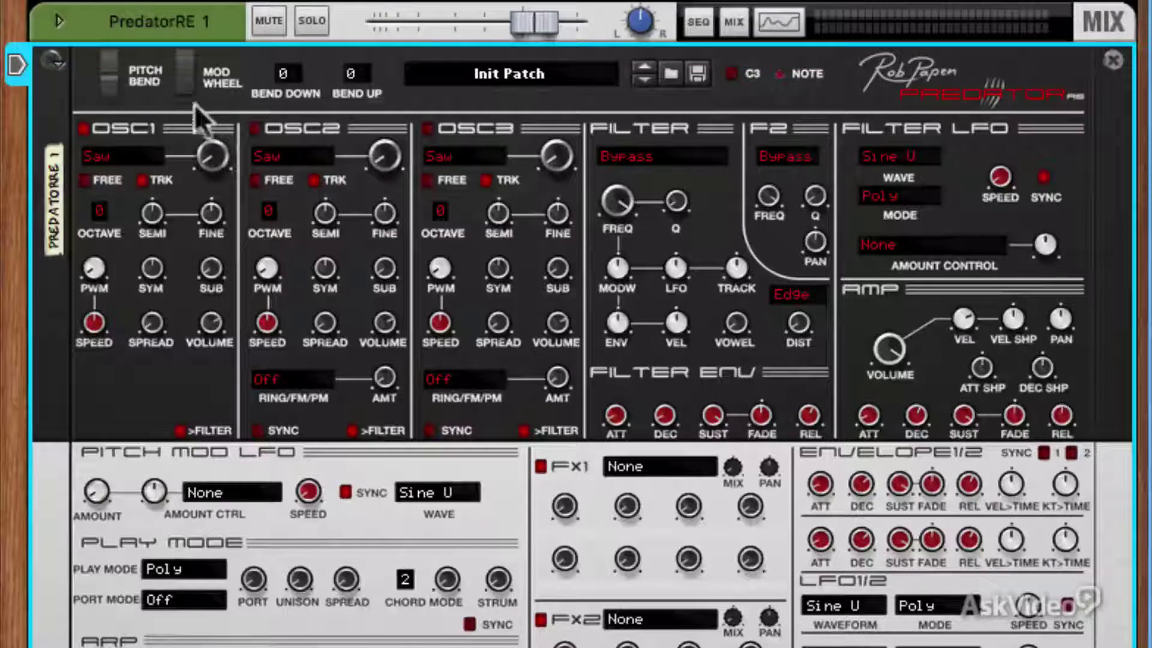
click(132, 155)
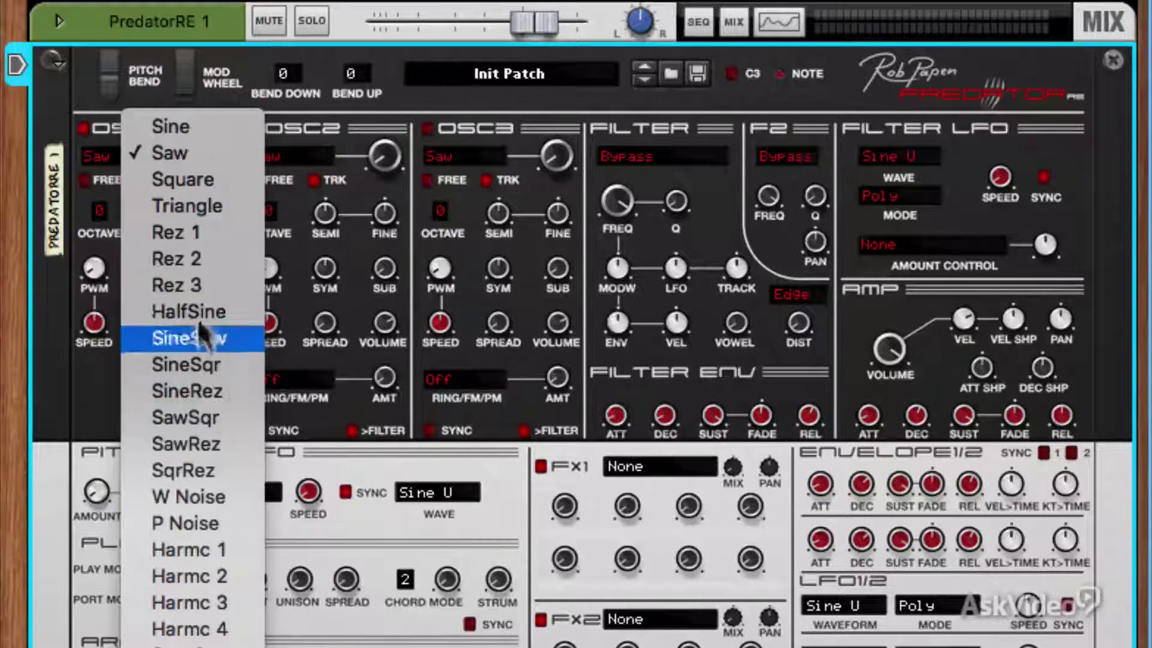
click(174, 155)
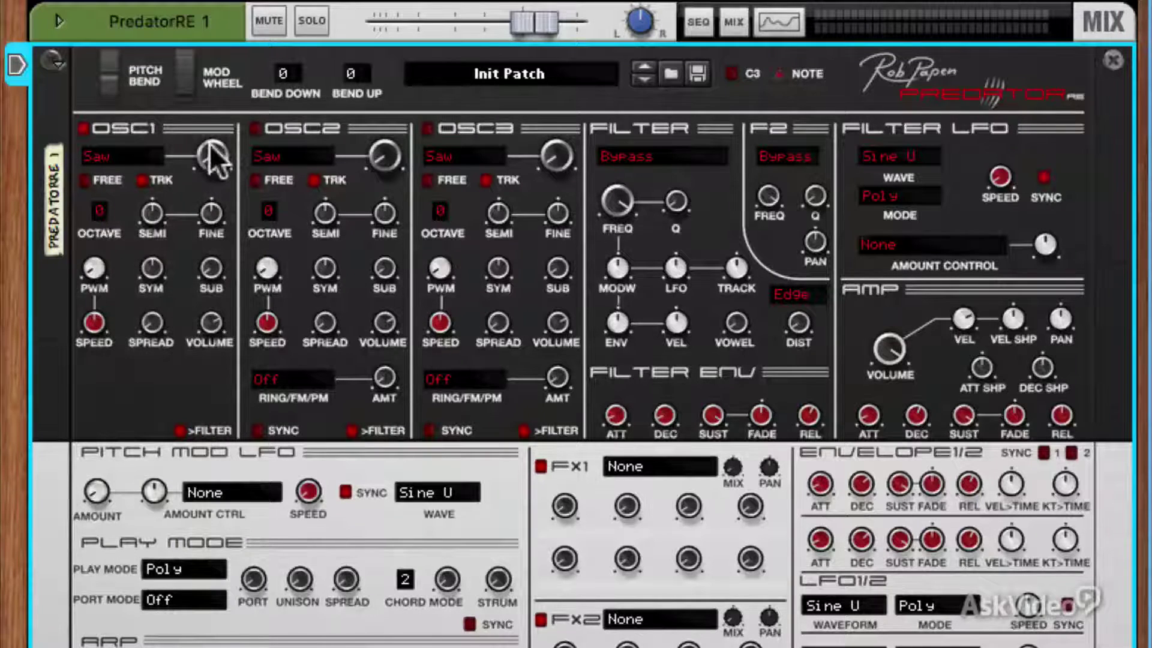
click(144, 159)
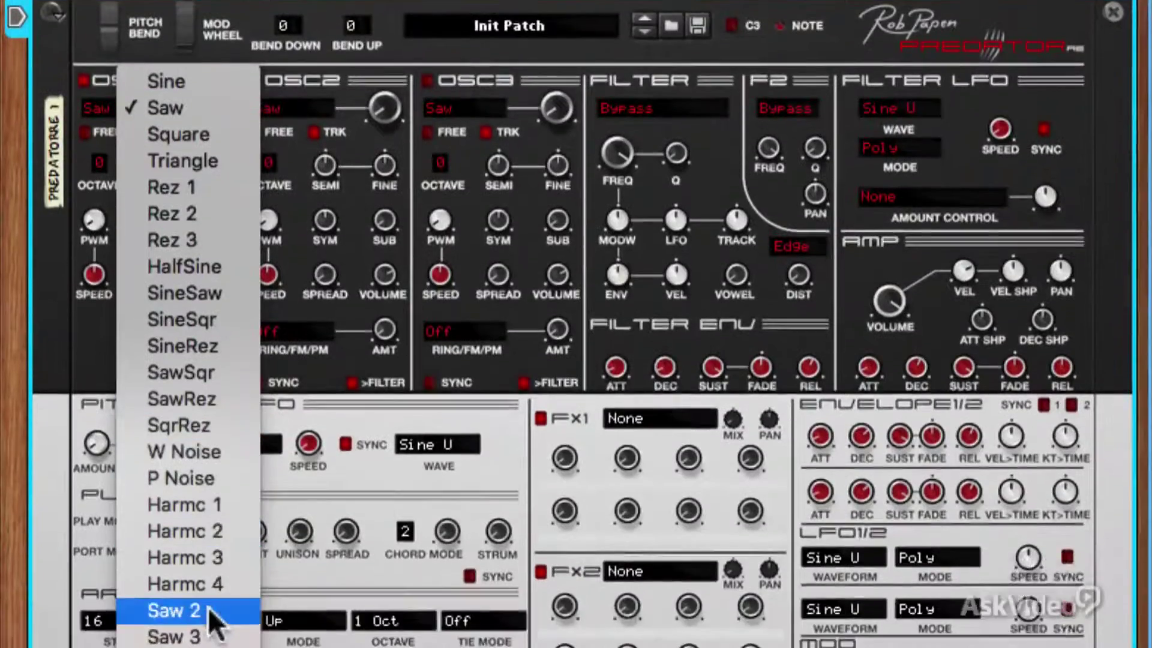
click(208, 607)
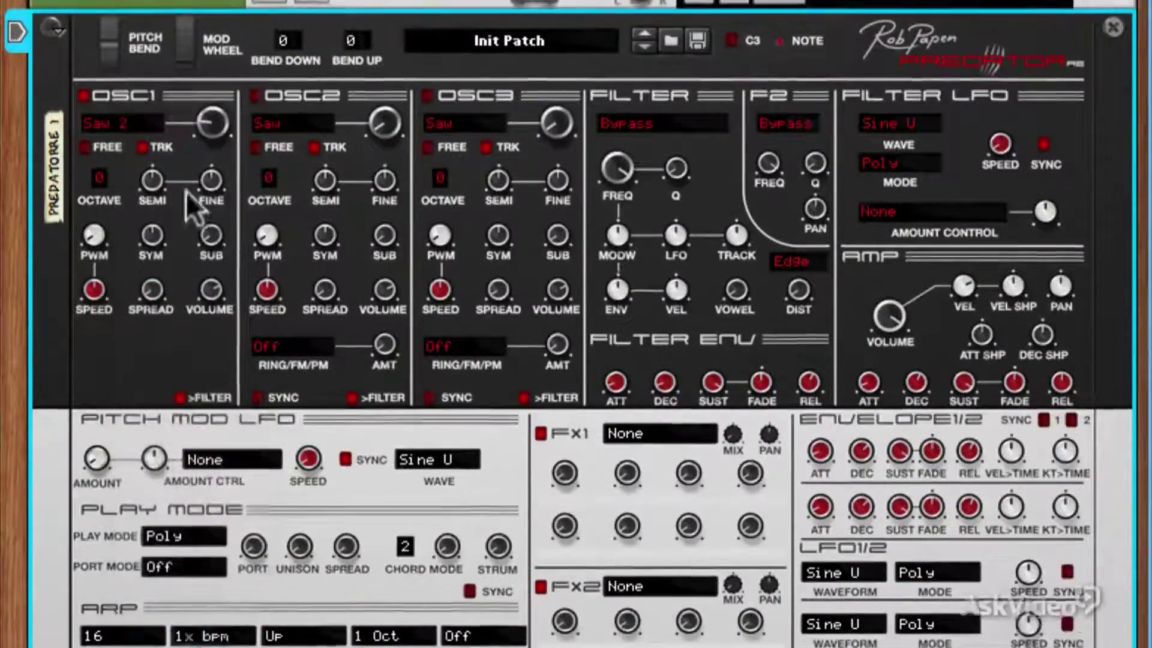
click(127, 109)
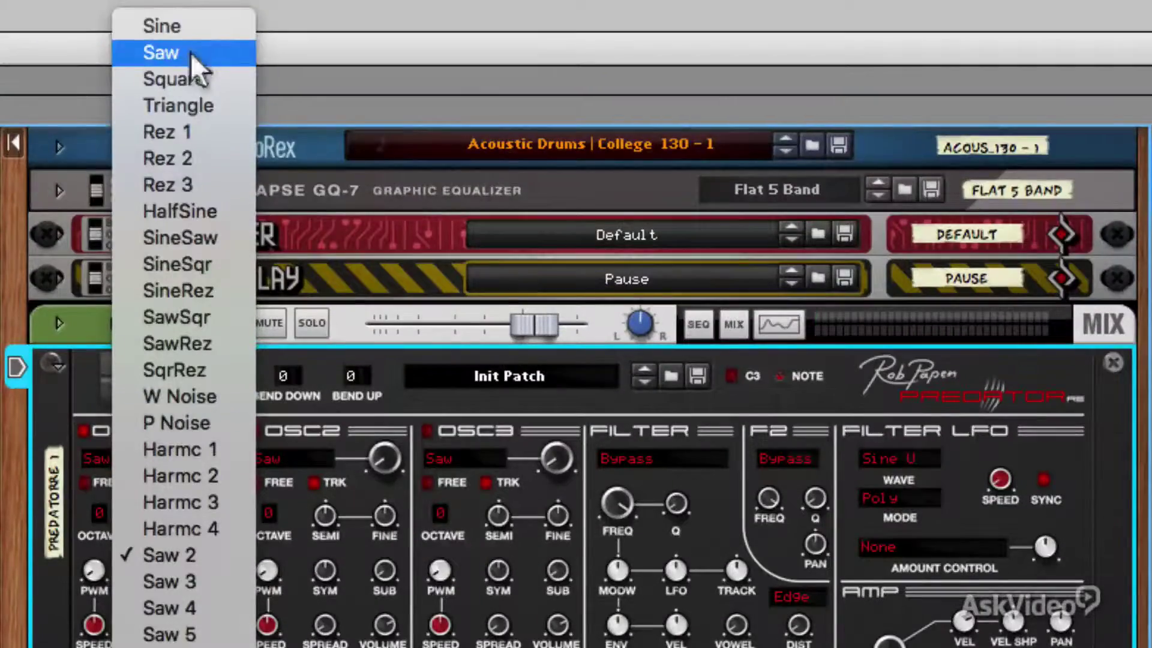
click(190, 52)
scroll(189, 52, down, 5)
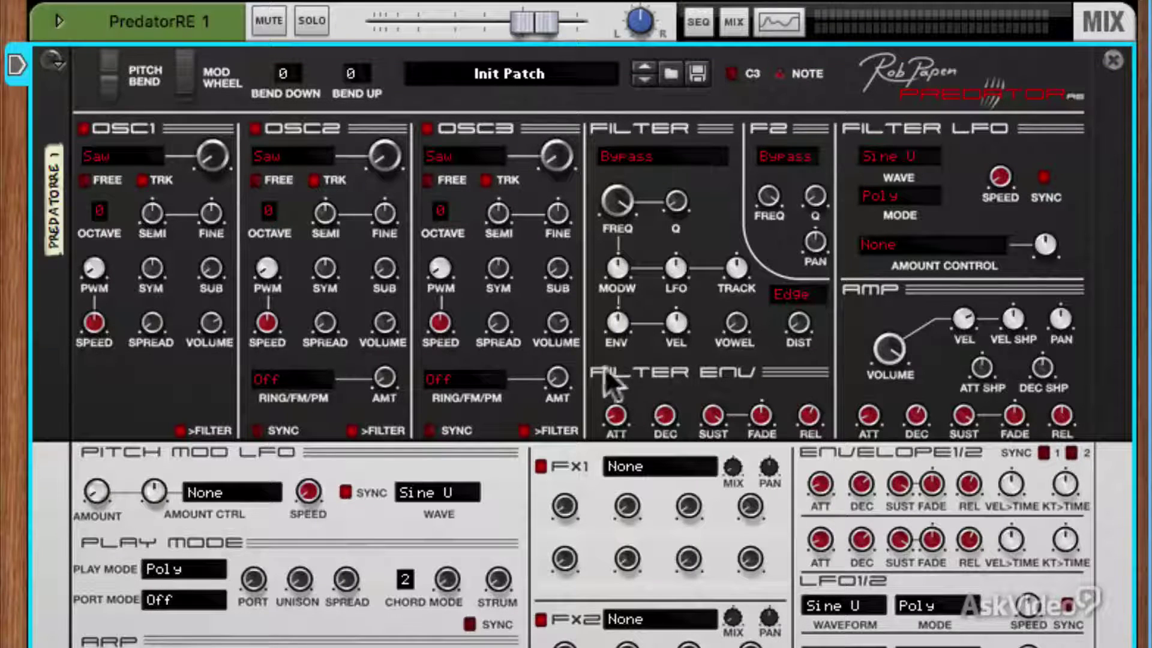
- Detune Osc 2 to +44% and Osc 3 to -22%, and lower both oscillator volumes
drag(386, 213, 387, 196)
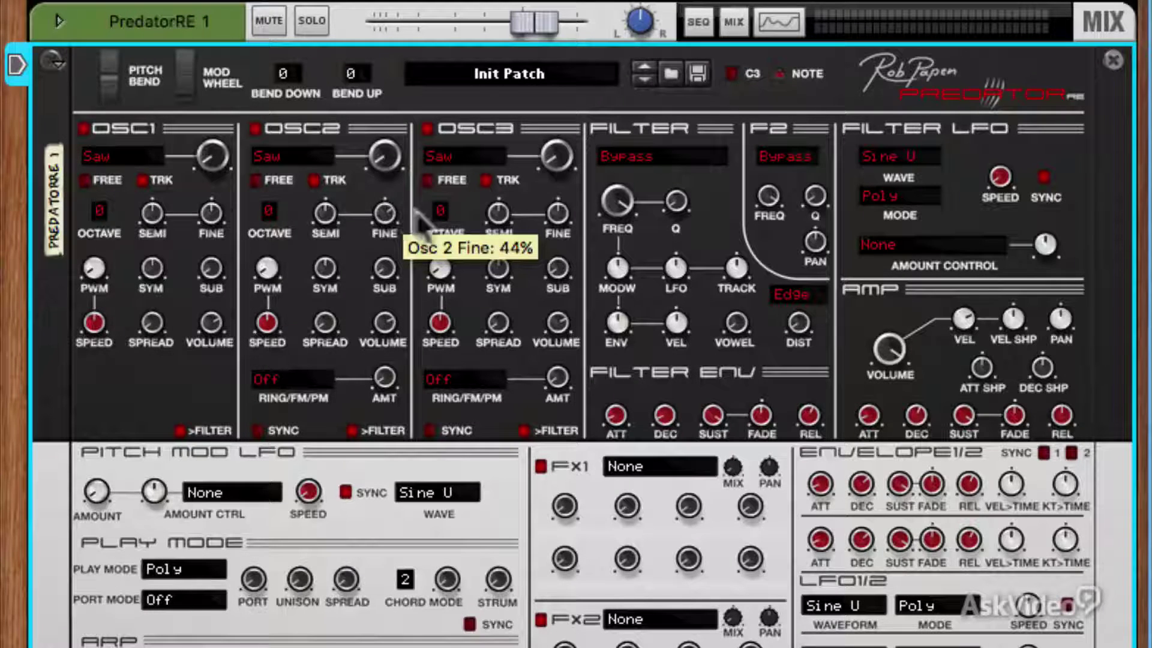
drag(557, 212, 559, 231)
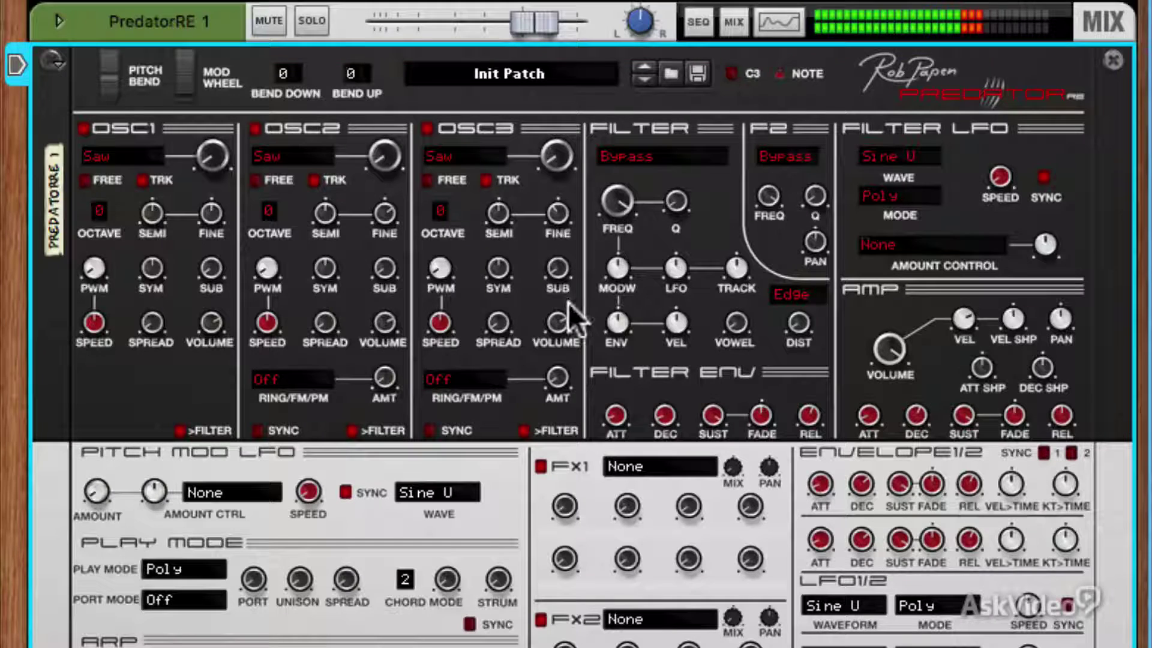
drag(566, 309, 569, 384)
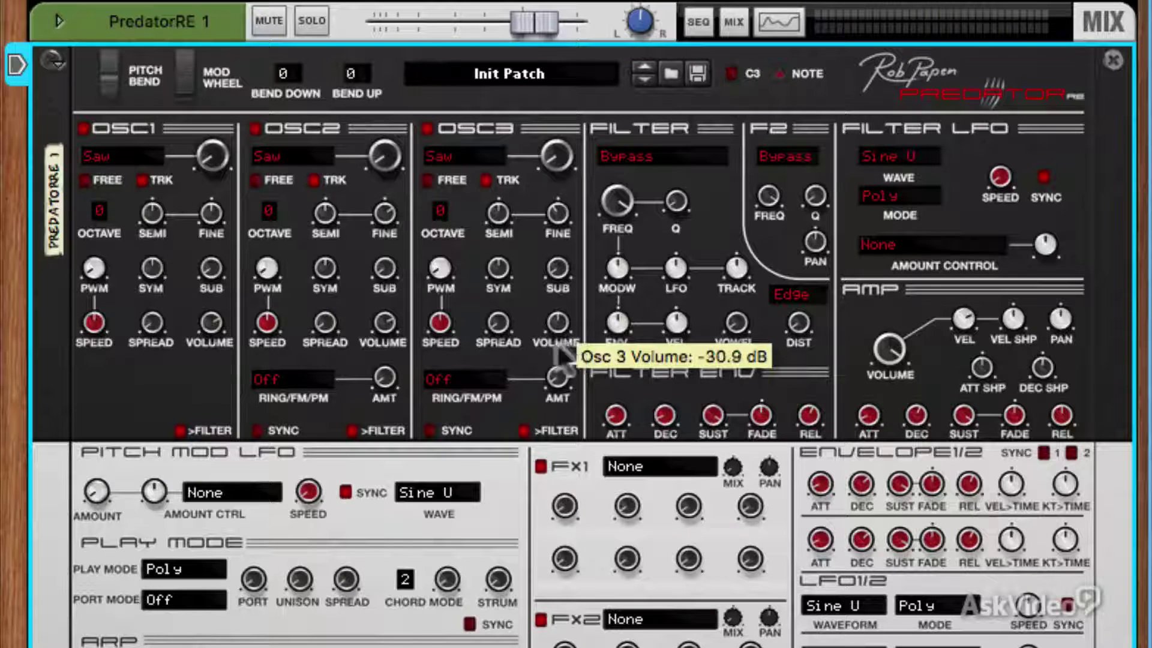
mouse_move(385, 322)
mouse_down()
mouse_move(387, 360)
mouse_move(386, 328)
mouse_up()
- Widen Osc 3 spread to 66% and Osc 2 to 53%, and ease Osc 2 fine to 19%
drag(499, 323, 505, 257)
drag(330, 312, 330, 276)
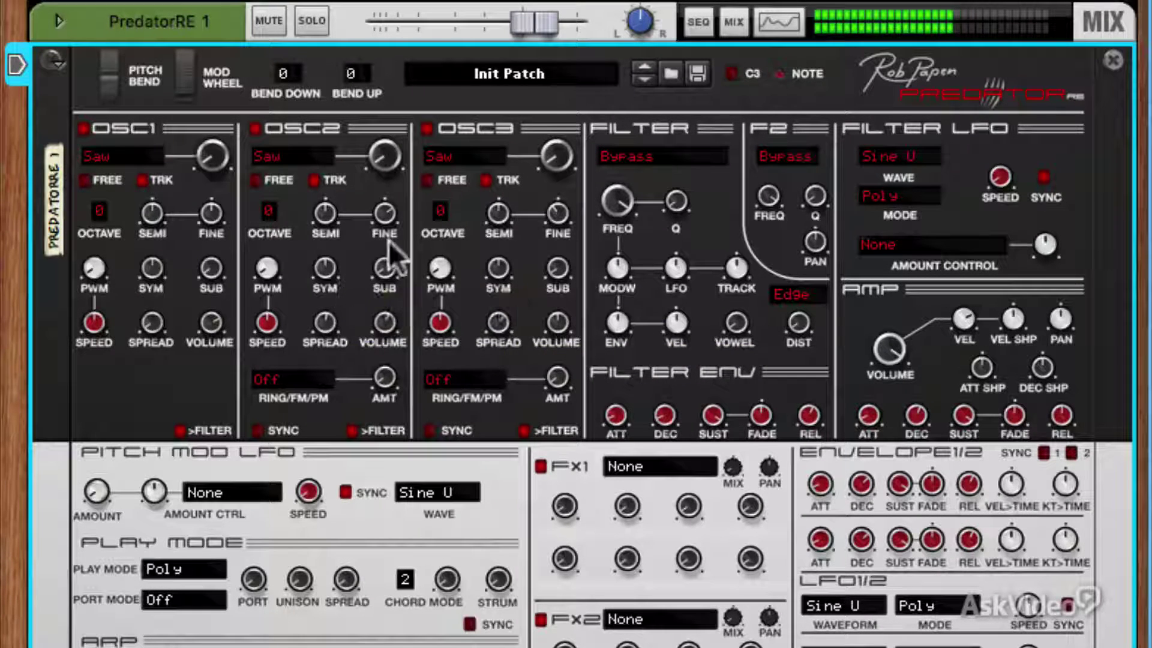
drag(387, 217, 392, 227)
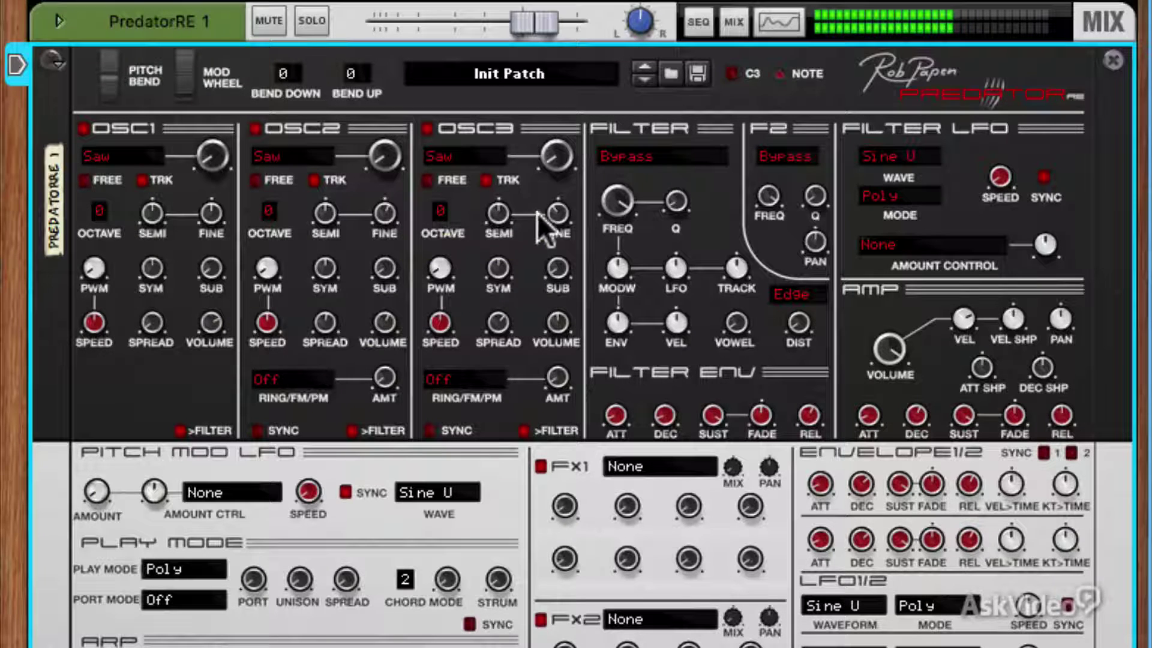
mouse_move(556, 217)
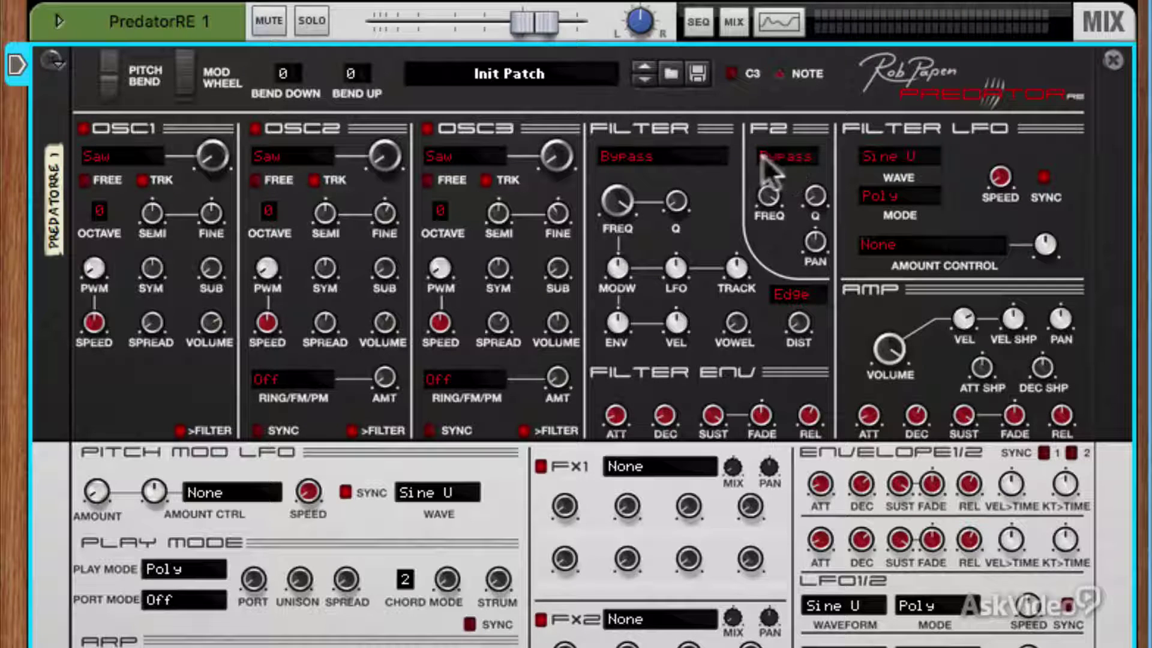
- Switch filter 1 to 12dB Lowpass, raise Q to 45% and drop the cutoff to about 147 Hz
click(677, 155)
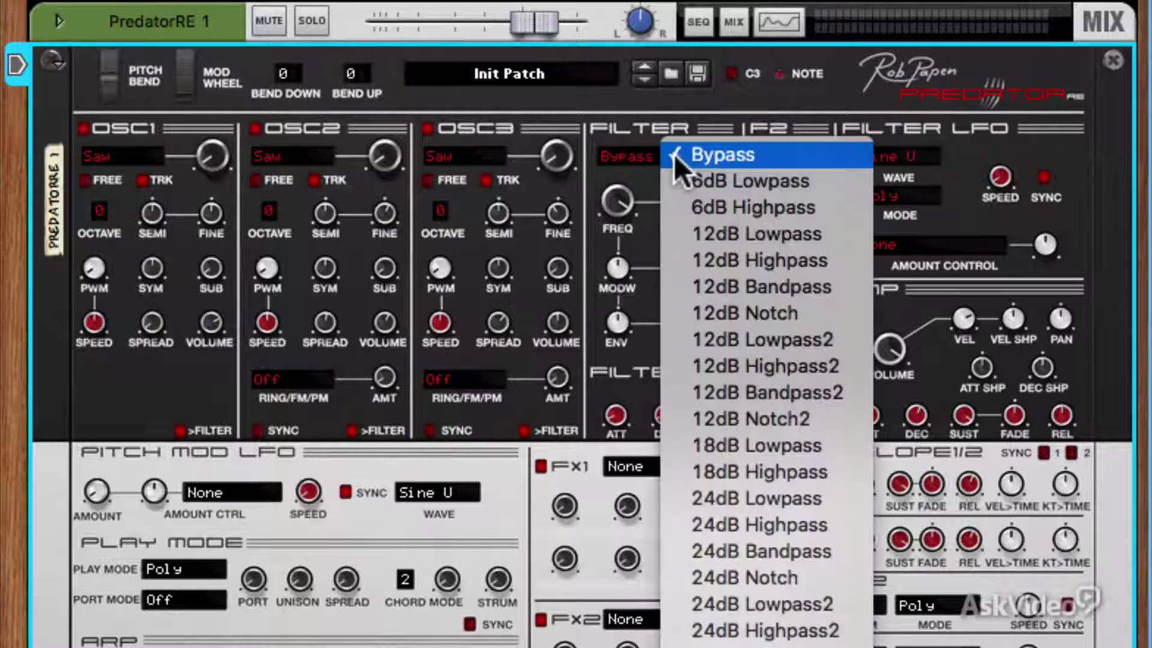
click(830, 233)
drag(677, 181, 675, 157)
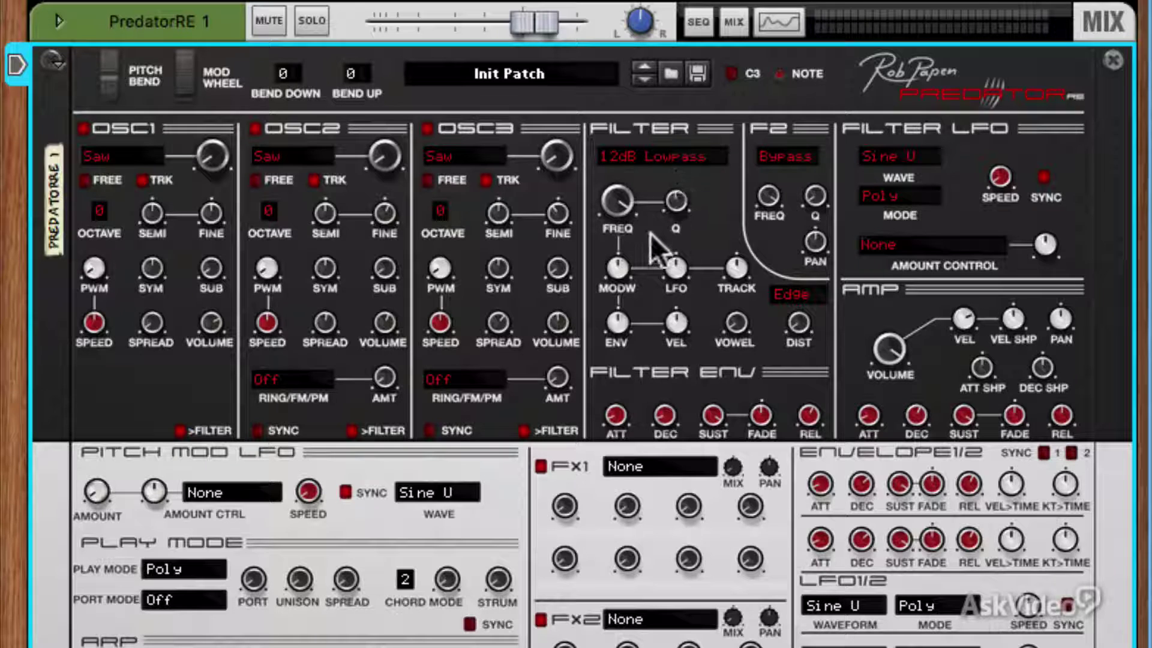
drag(628, 208, 625, 142)
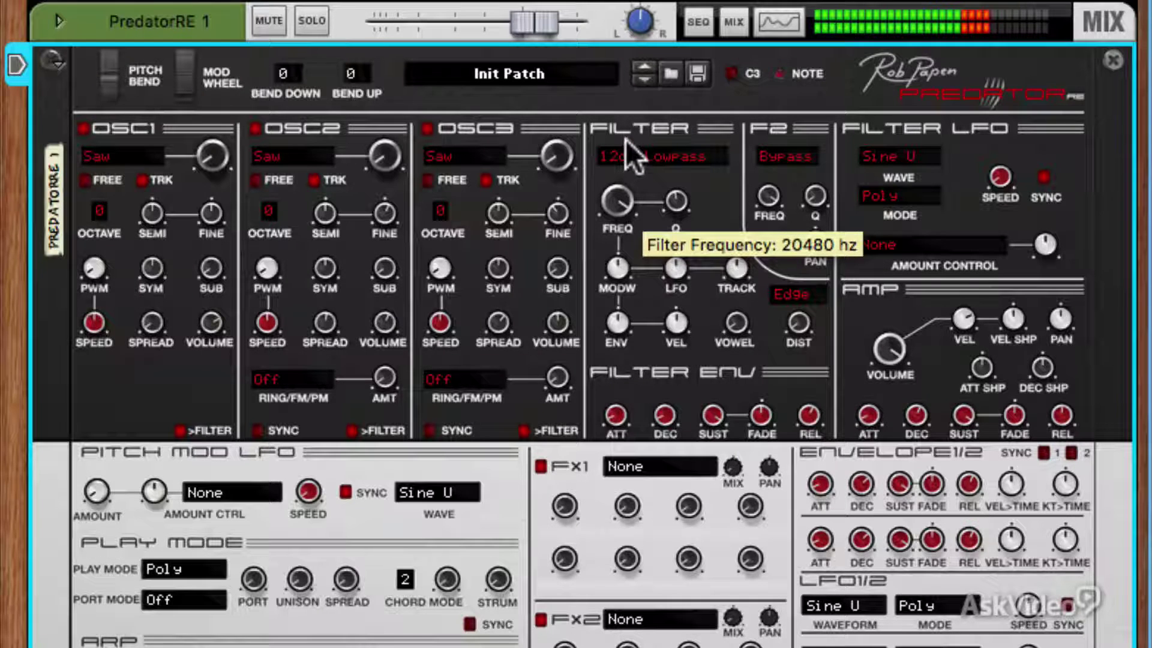
- Enable FX1 as a Stereo Delay and lower the filter cutoff to 886 Hz
click(692, 466)
click(692, 475)
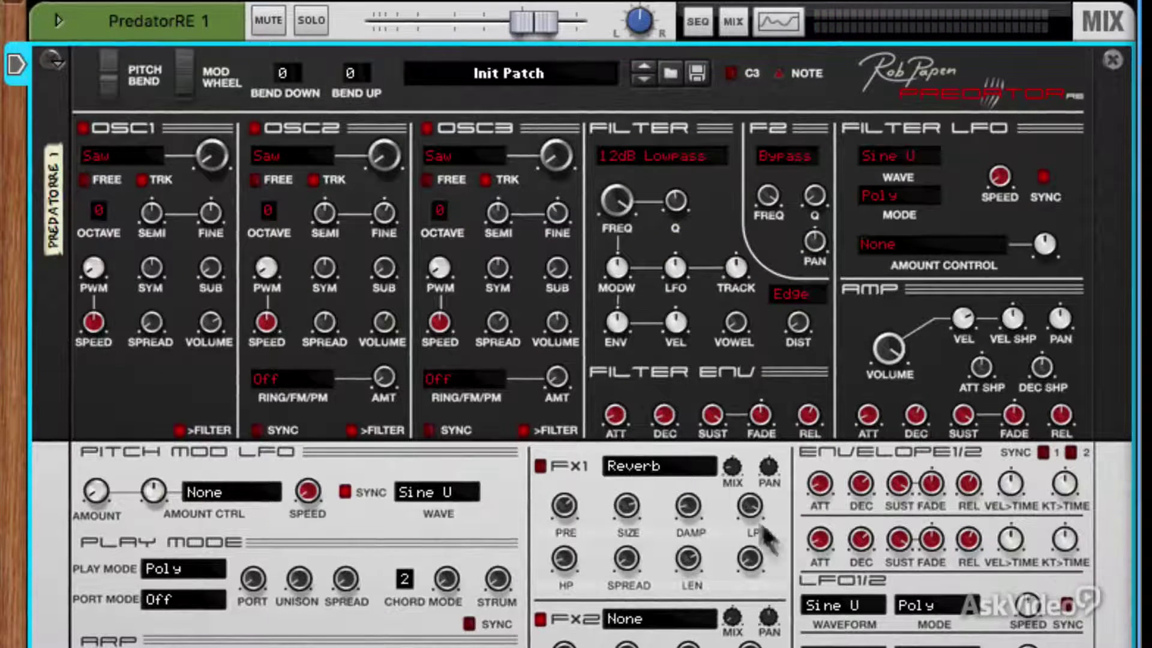
click(675, 469)
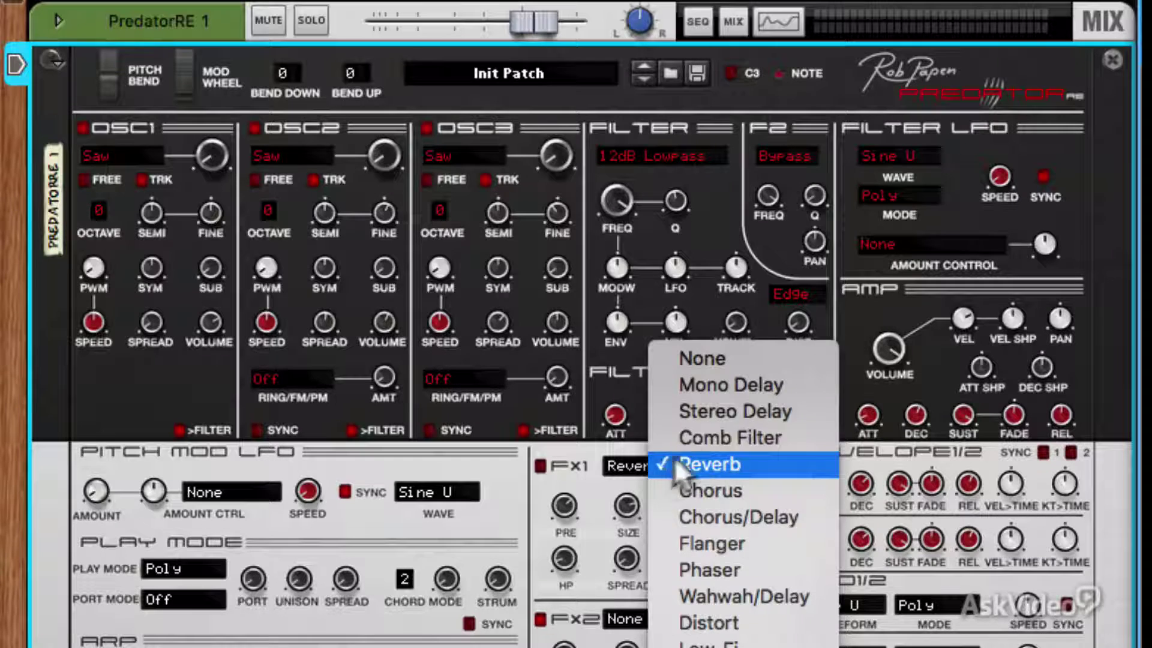
click(725, 412)
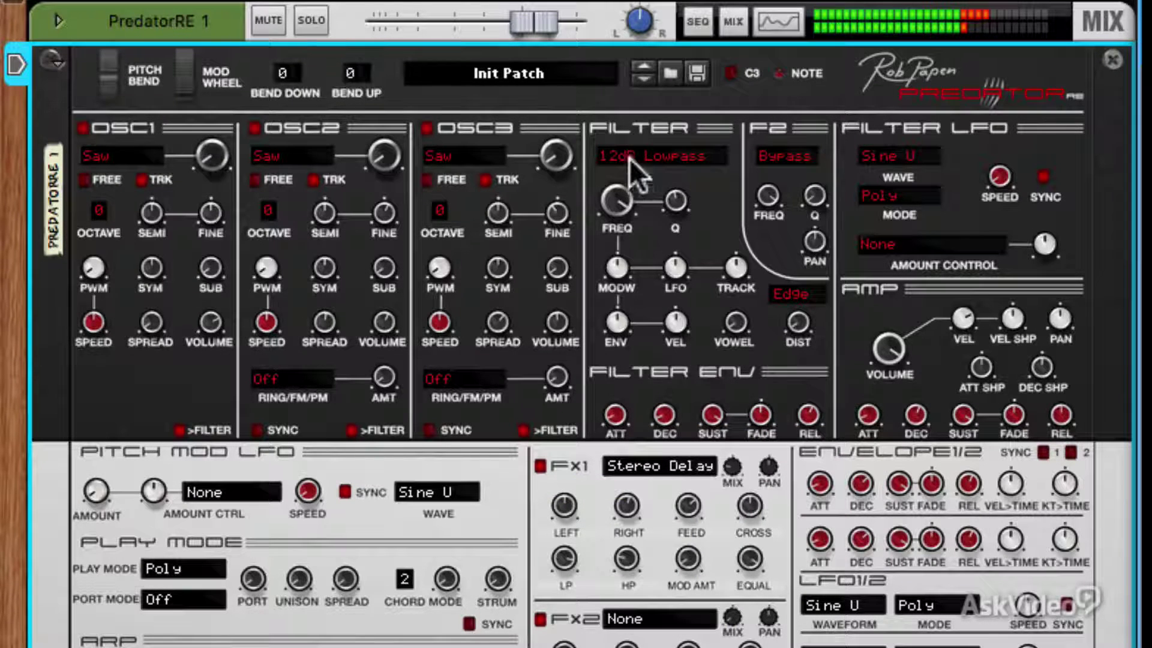
drag(624, 189, 615, 156)
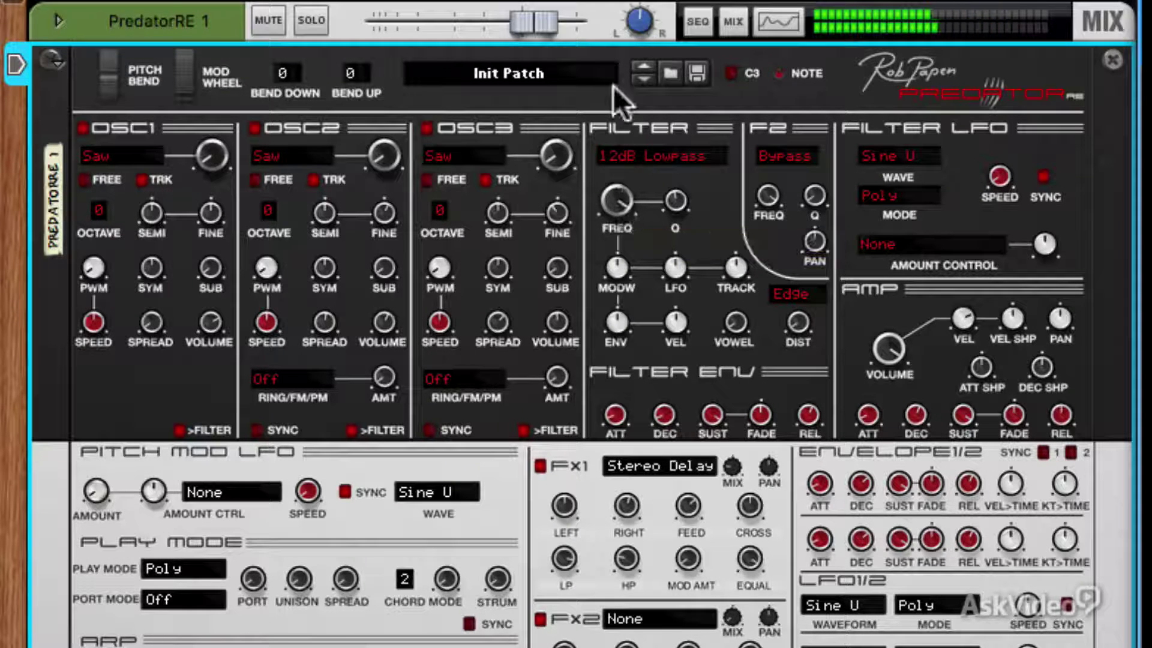
- Reset the filter cutoff, raise resonance to 72% and bring cutoff back to 886 Hz
ctrl+click(618, 198)
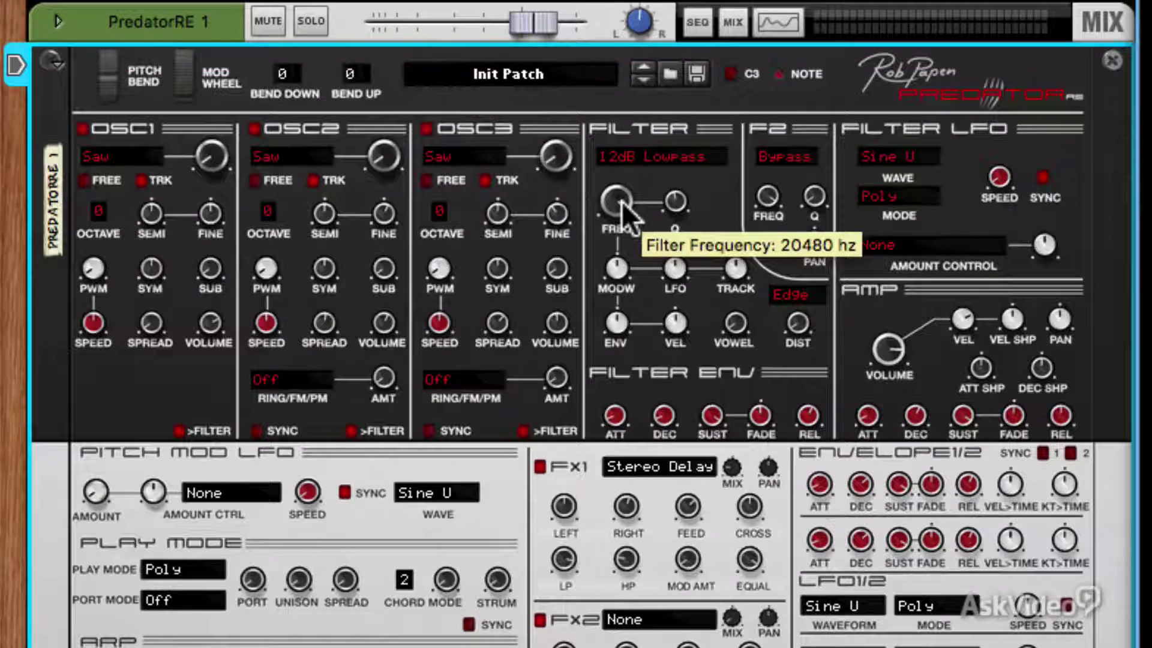
drag(675, 207, 671, 167)
mouse_move(624, 198)
mouse_down()
mouse_move(648, 275)
mouse_move(634, 204)
mouse_up()
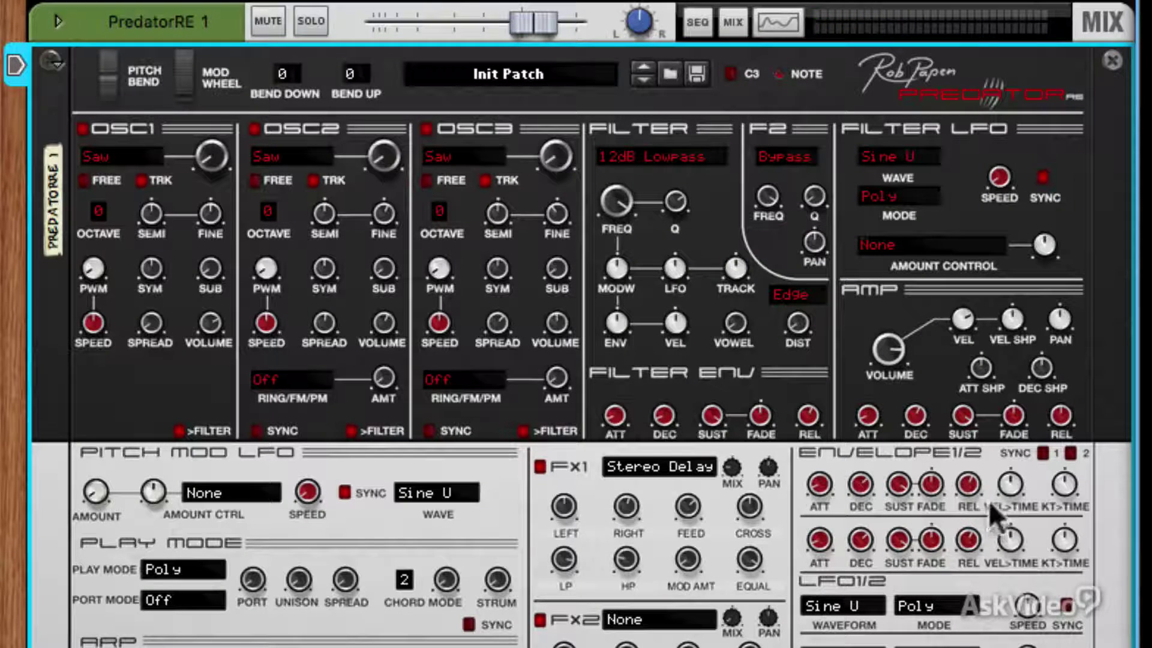
- Set amp release to ~1.45 s, amp attack 113.4 ms, filter envelope attack 800.6 ms and release 975.6 ms
drag(1067, 409, 1068, 397)
drag(873, 420, 873, 373)
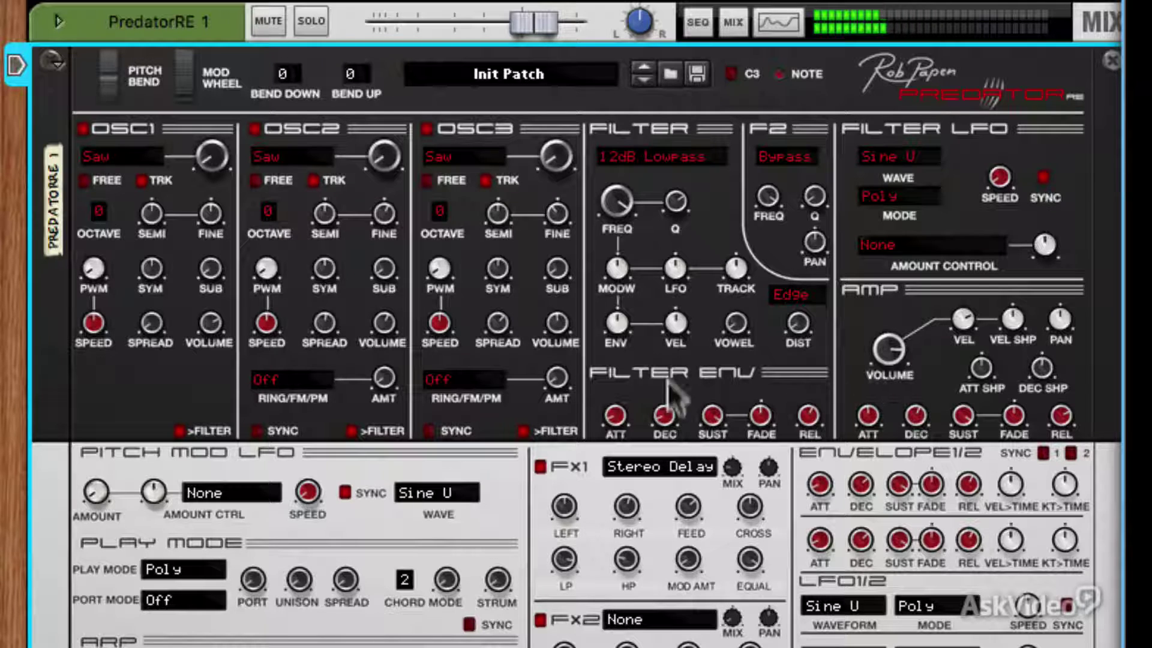
drag(616, 404, 616, 391)
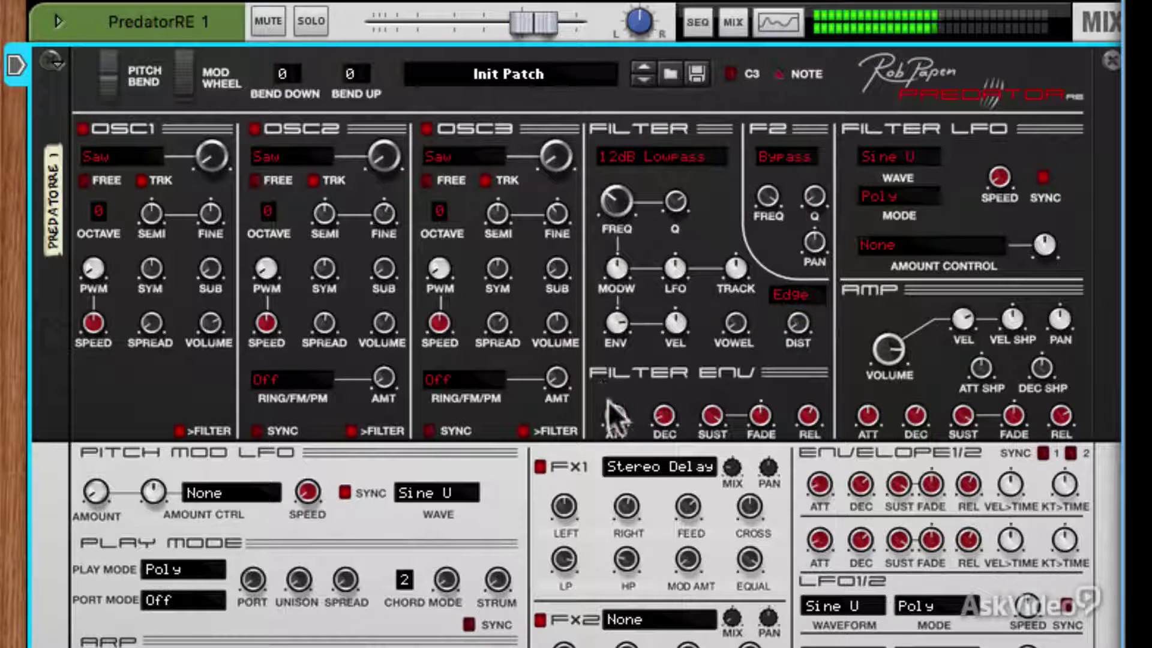
drag(620, 409, 617, 390)
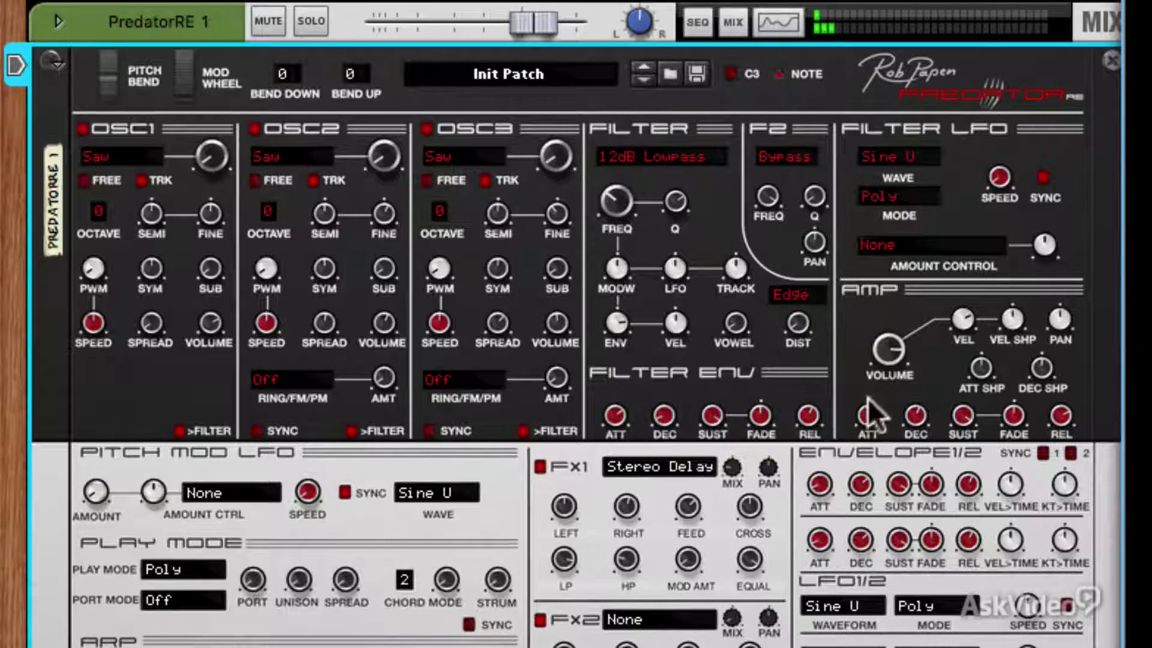
drag(812, 413, 811, 402)
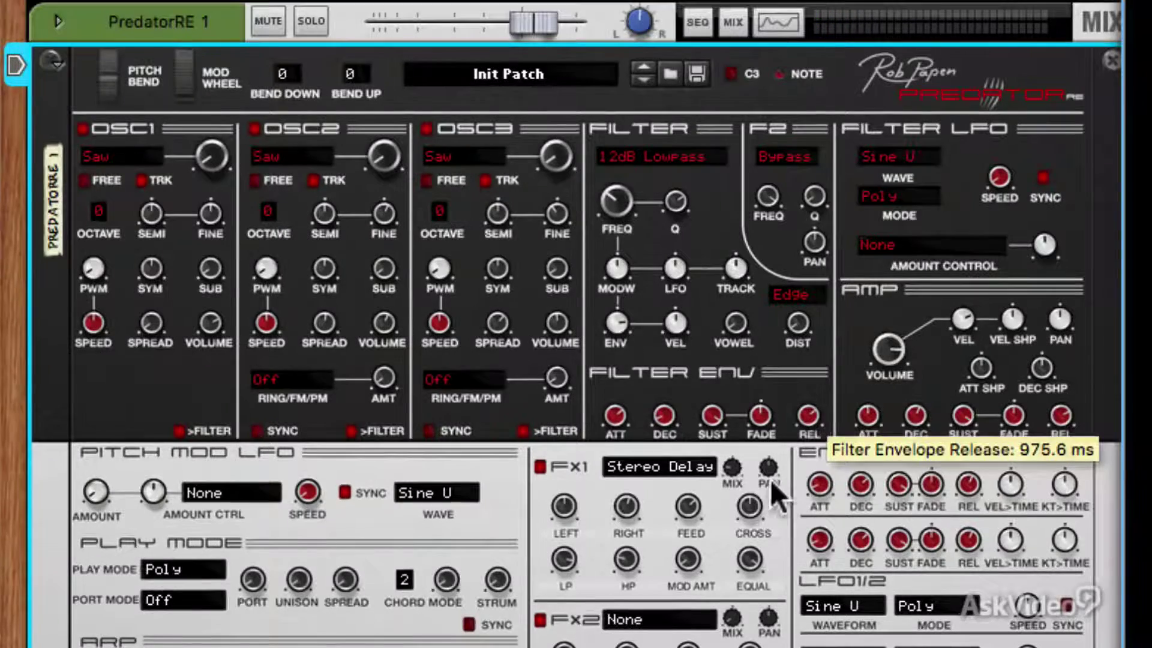
scroll(770, 480, down, 10)
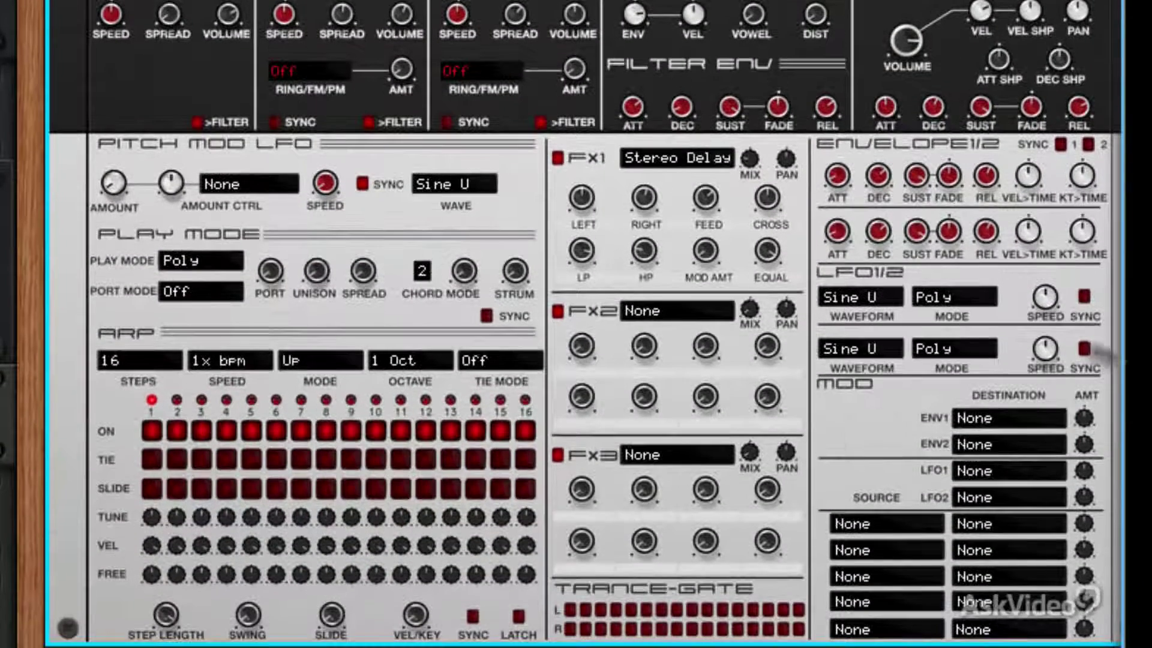
scroll(1010, 630, up, 5)
scroll(1010, 629, down, 3)
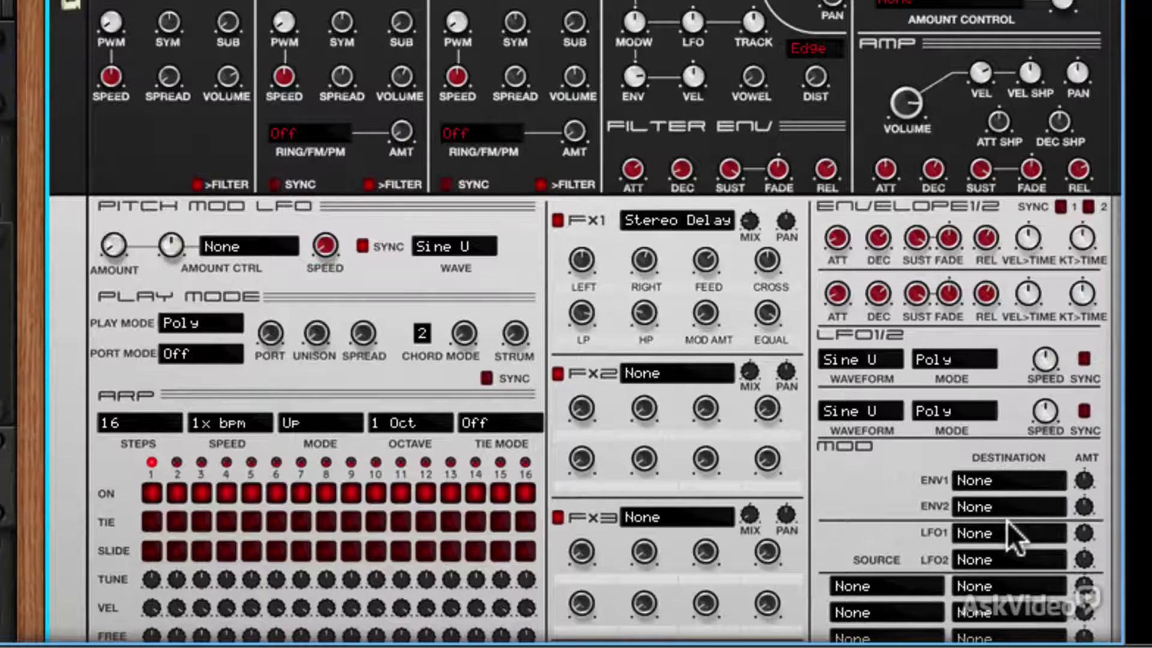
scroll(1007, 521, down, 5)
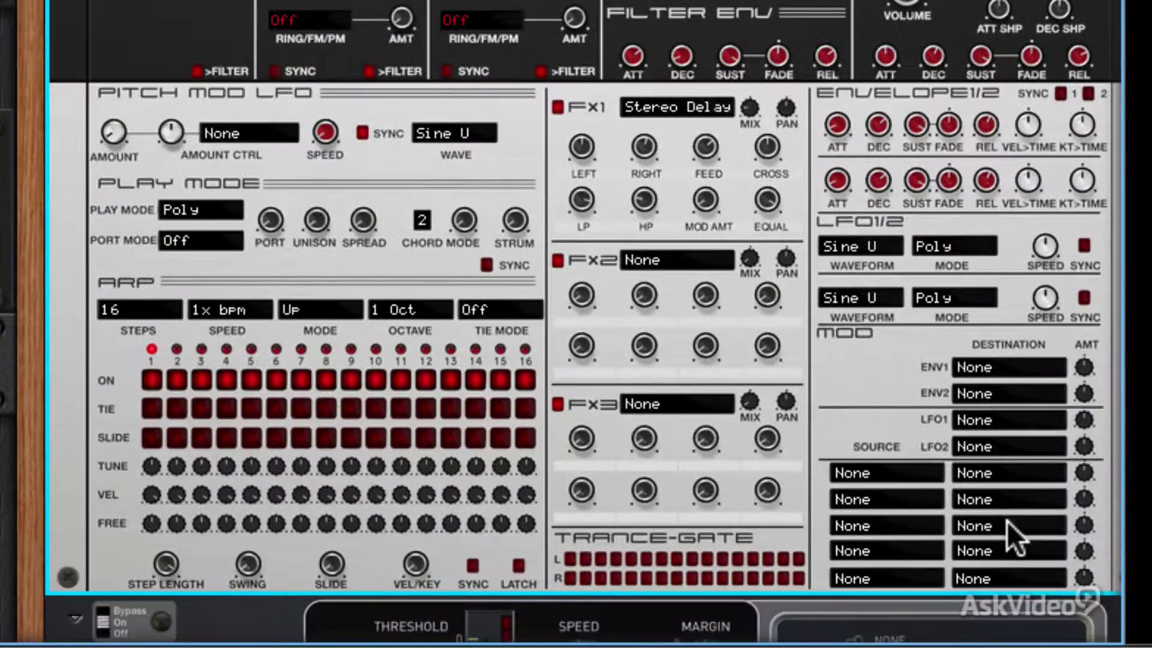